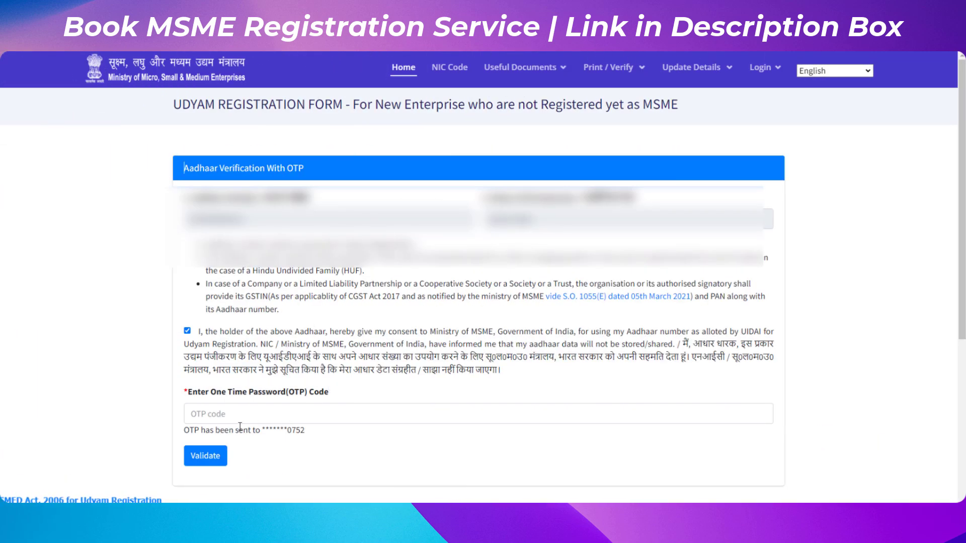
# Enter the Aadhaar one-time password code and validate it.
pyautogui.moveTo(225, 431); pyautogui.dragTo(313, 435)
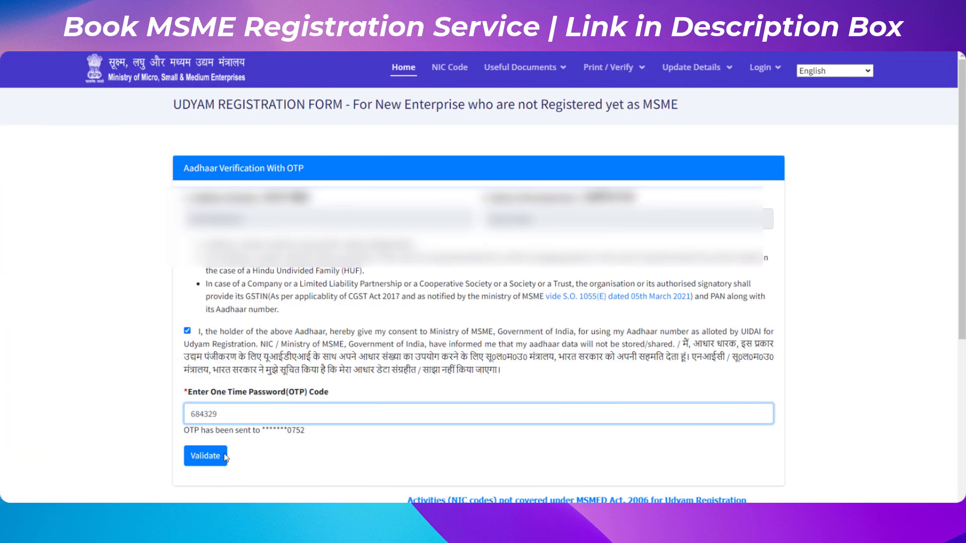
pyautogui.click(216, 456)
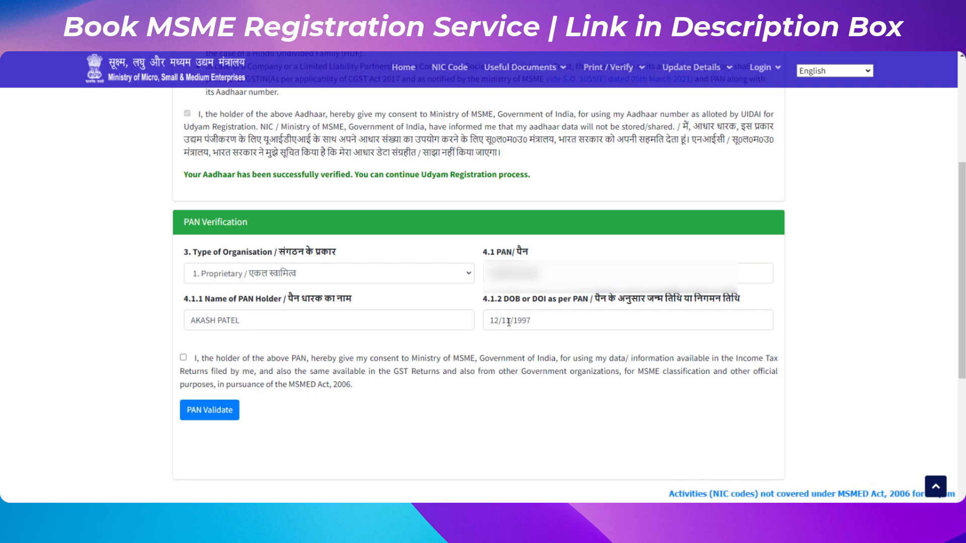
# Give consent for using PAN data, validate the PAN, and continue to the registration details.
pyautogui.click(183, 357)
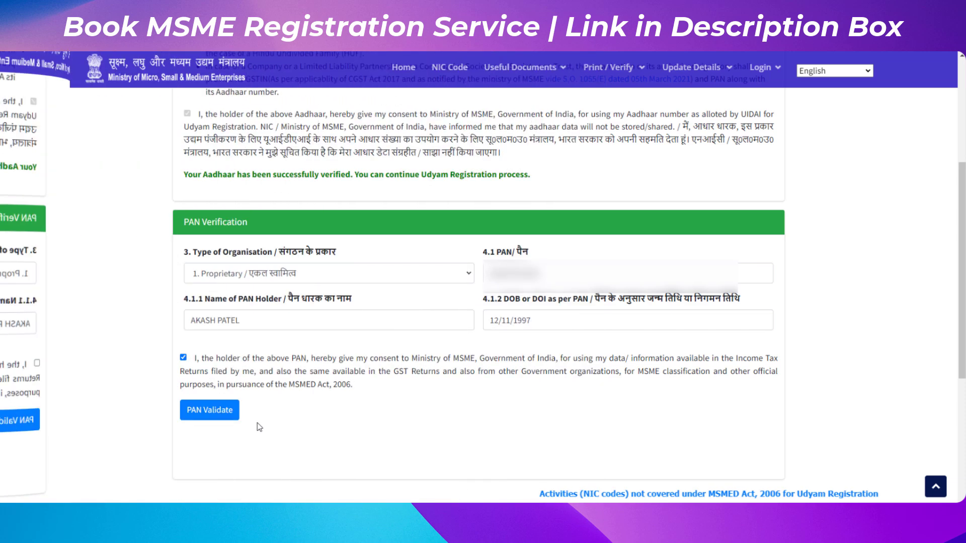
pyautogui.click(217, 412)
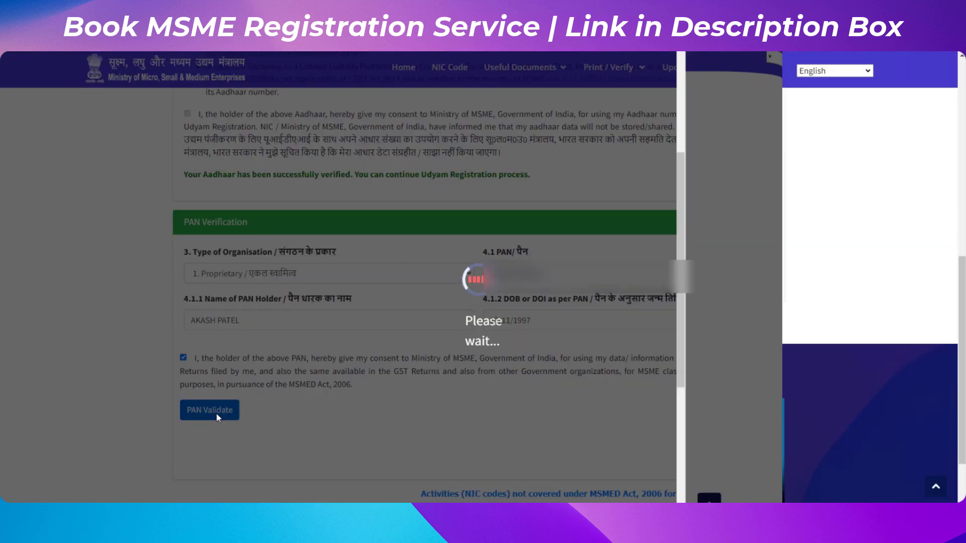
pyautogui.moveTo(231, 201); pyautogui.dragTo(363, 204)
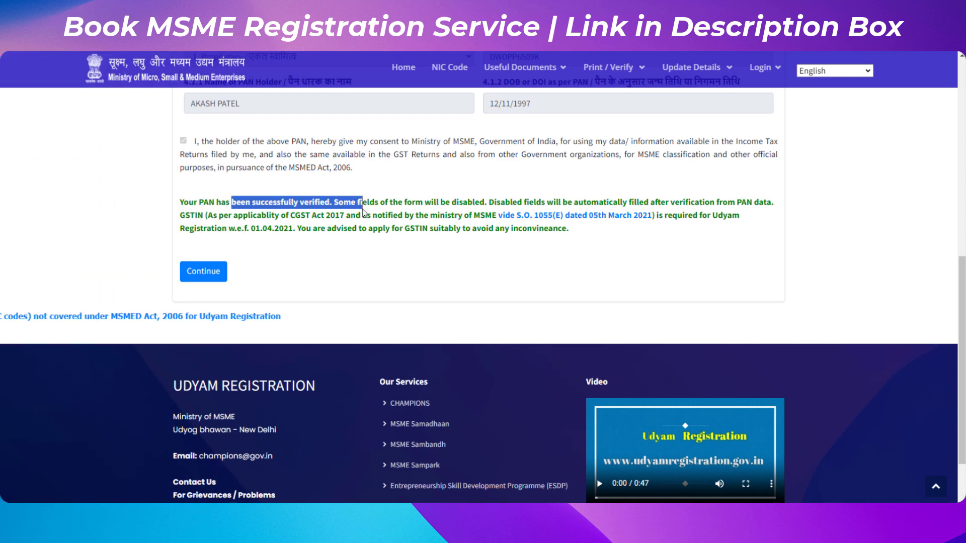
pyautogui.click(203, 274)
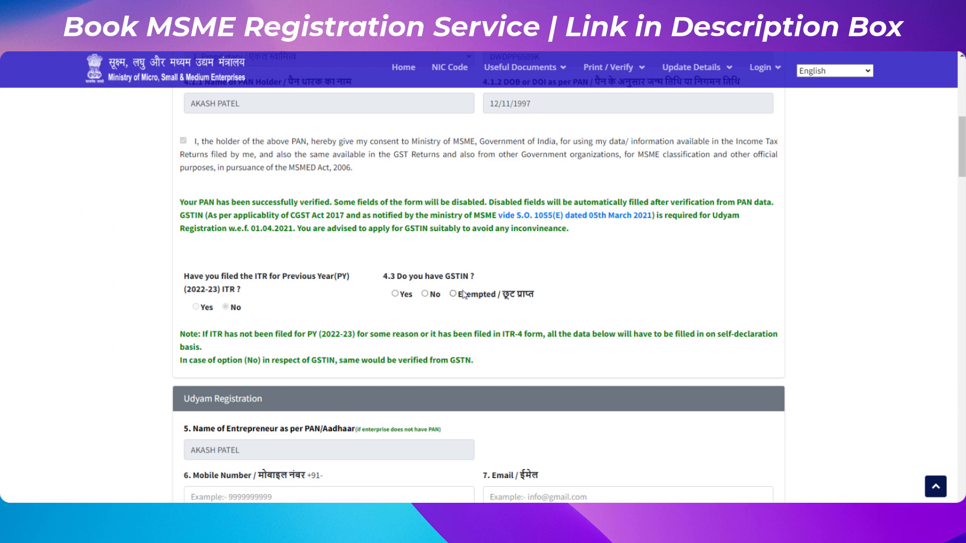
# Review the entrepreneur name, mobile, email fields and the ownership categorization table.
pyautogui.scroll(-2, 463, 294)
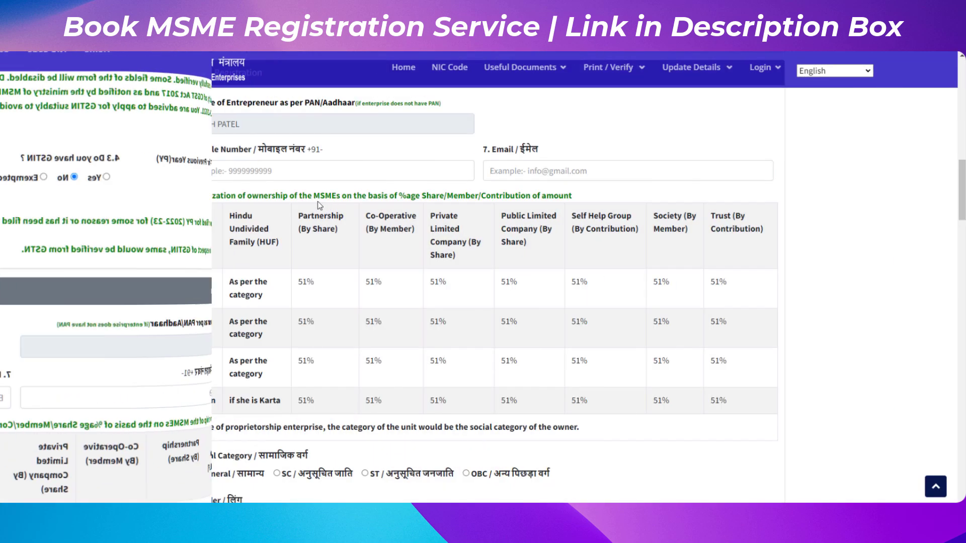
pyautogui.moveTo(192, 103); pyautogui.dragTo(291, 111)
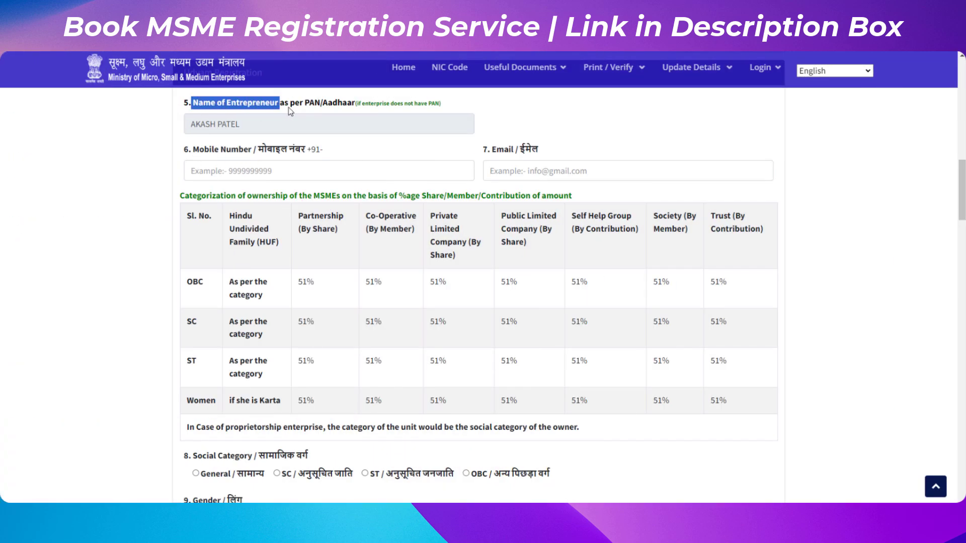
pyautogui.moveTo(200, 126); pyautogui.dragTo(265, 127)
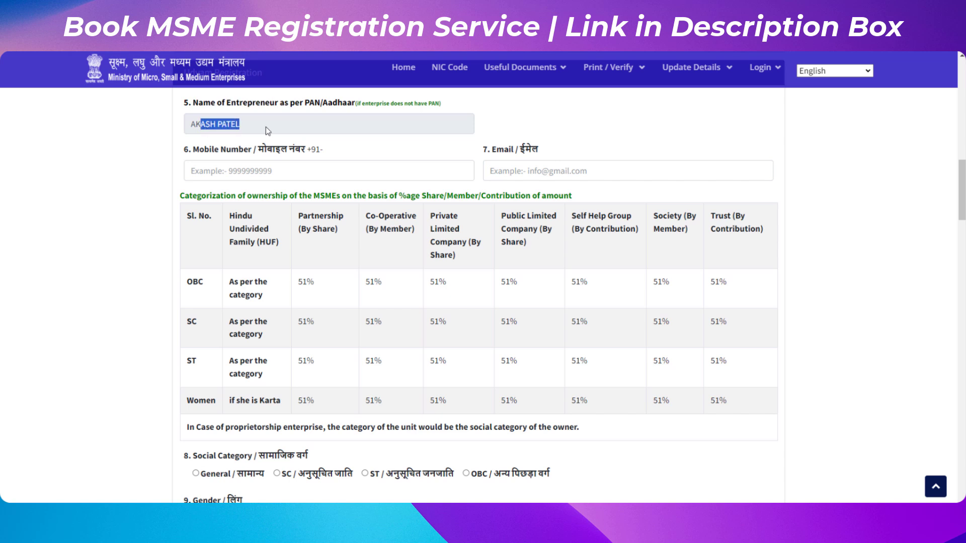
pyautogui.moveTo(205, 150); pyautogui.dragTo(308, 150)
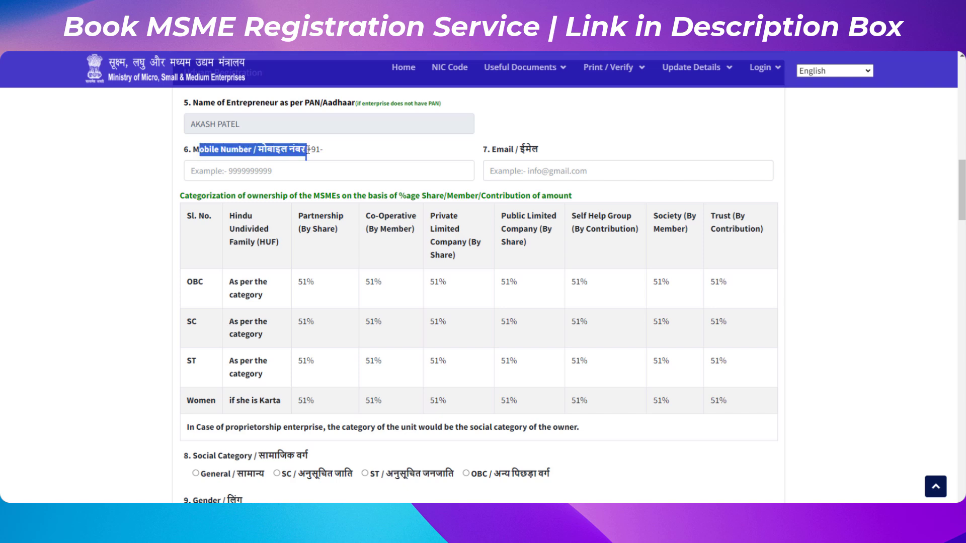
pyautogui.moveTo(497, 150); pyautogui.dragTo(569, 157)
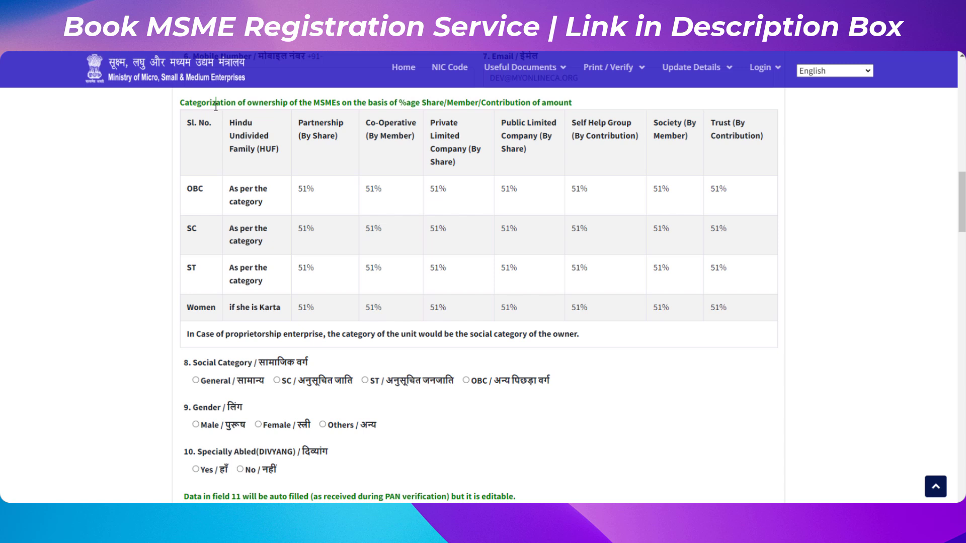
pyautogui.moveTo(217, 104); pyautogui.dragTo(345, 107)
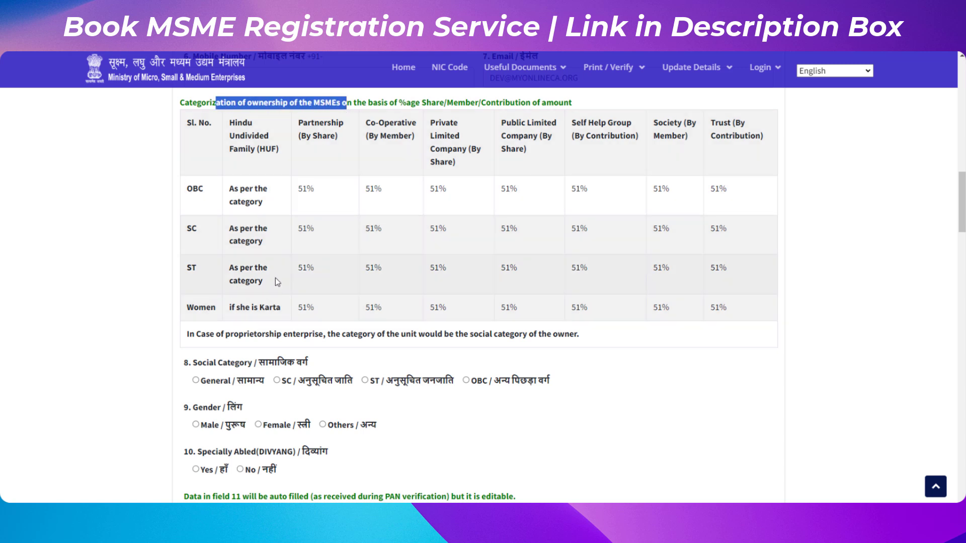
# Set social category to General, gender to Male and specially abled to No.
pyautogui.moveTo(197, 364); pyautogui.dragTo(284, 356)
pyautogui.click(258, 364)
pyautogui.click(199, 382)
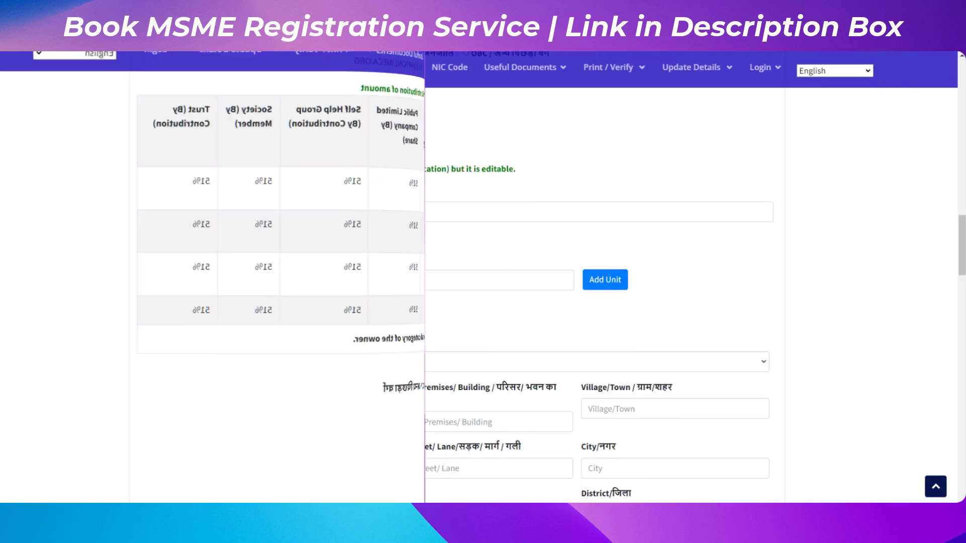
pyautogui.moveTo(267, 128); pyautogui.dragTo(301, 127)
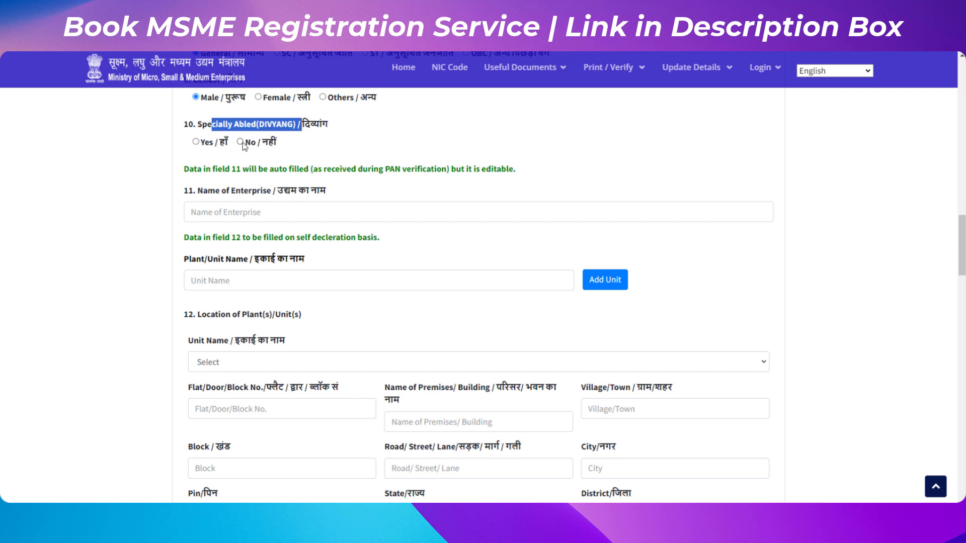
pyautogui.moveTo(198, 191); pyautogui.dragTo(338, 190)
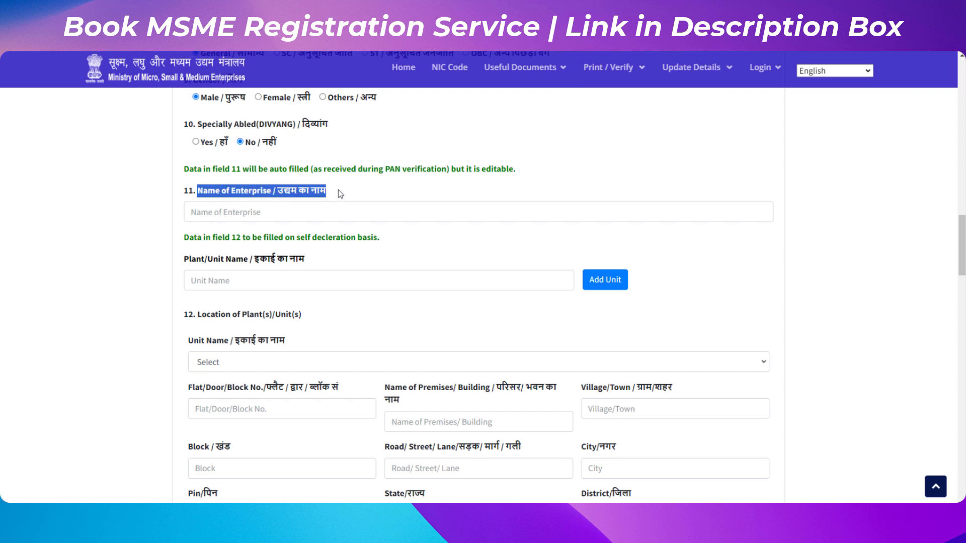
# Enter PATEL ENTERPRISE as the enterprise name and add it as a plant unit.
pyautogui.click(276, 217)
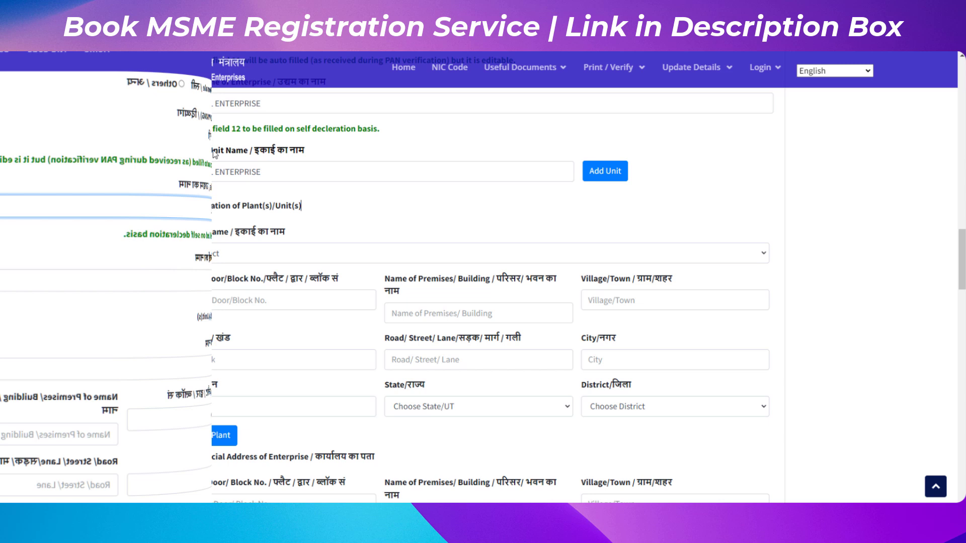
pyautogui.moveTo(190, 150); pyautogui.dragTo(285, 153)
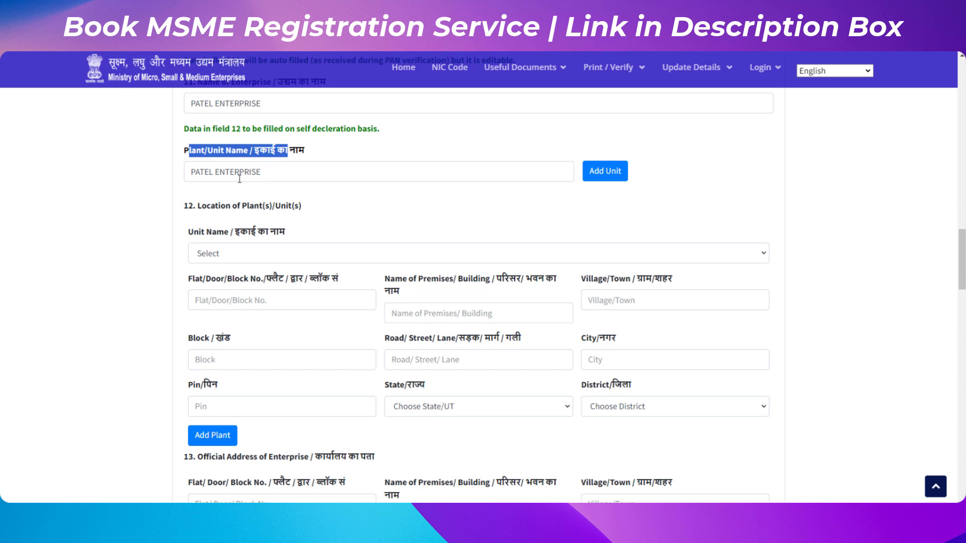
pyautogui.click(333, 171)
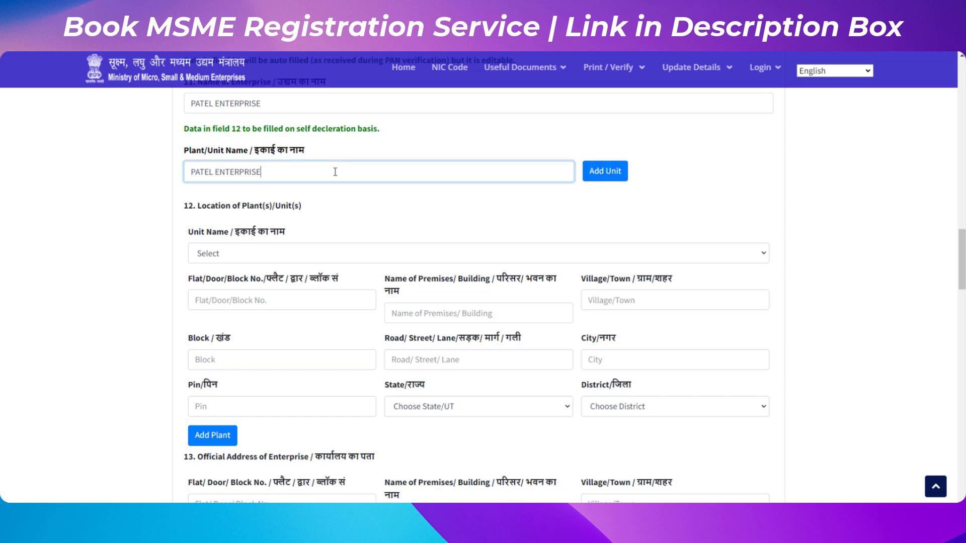
pyautogui.click(605, 171)
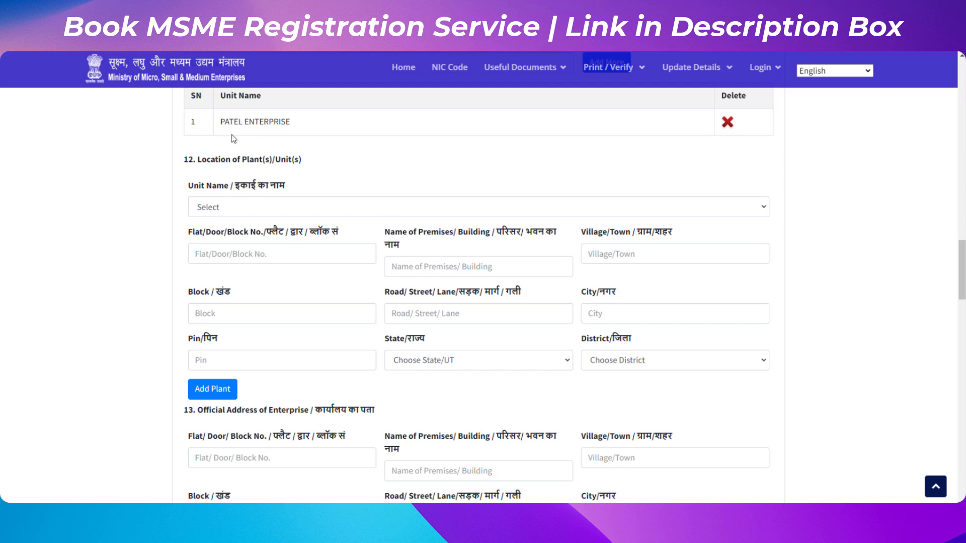
# Choose PATEL ENTERPRISE as the unit for the plant location.
pyautogui.moveTo(229, 124); pyautogui.dragTo(316, 129)
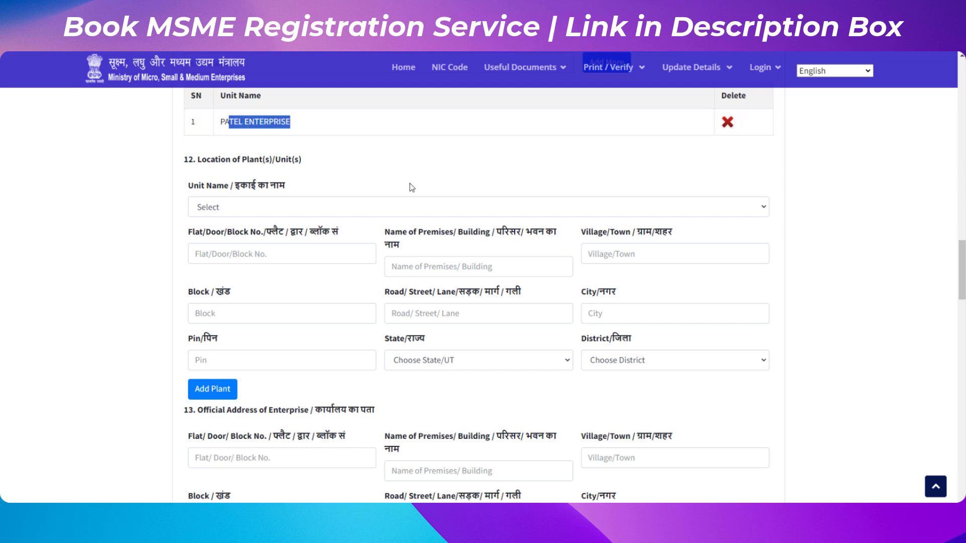
pyautogui.click(291, 206)
pyautogui.click(272, 241)
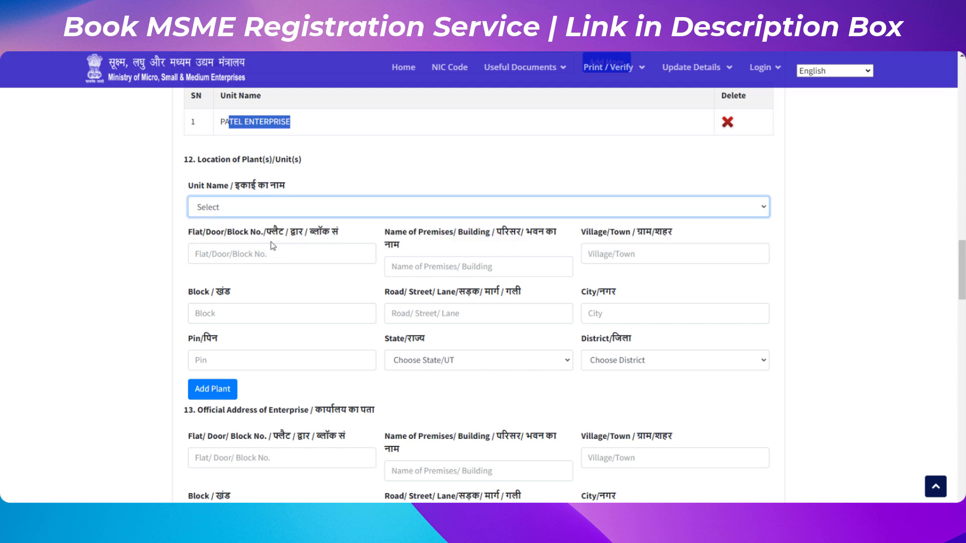
pyautogui.scroll(-2, 274, 245)
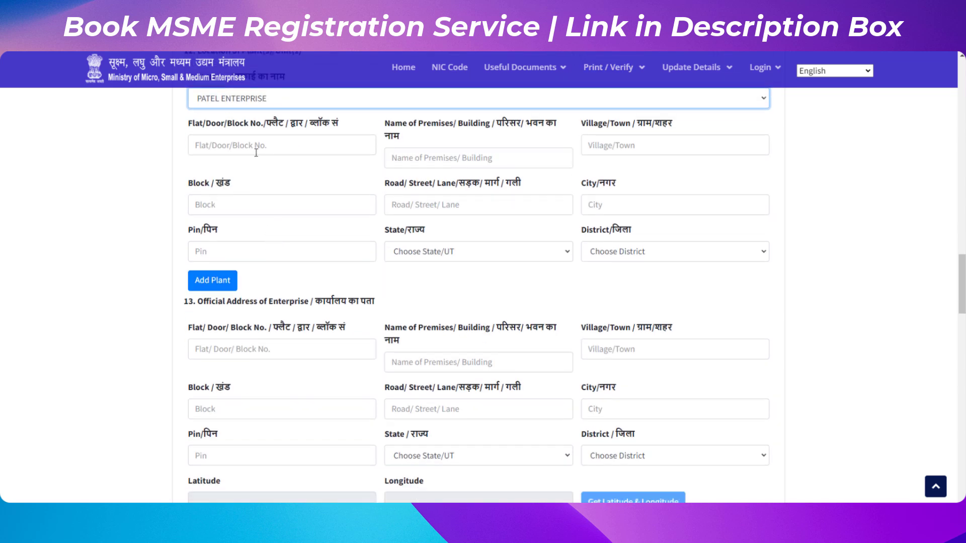
# Fill in the plant's address fields with JAIPUR and the area's pin code.
pyautogui.click(256, 152)
pyautogui.click(453, 151)
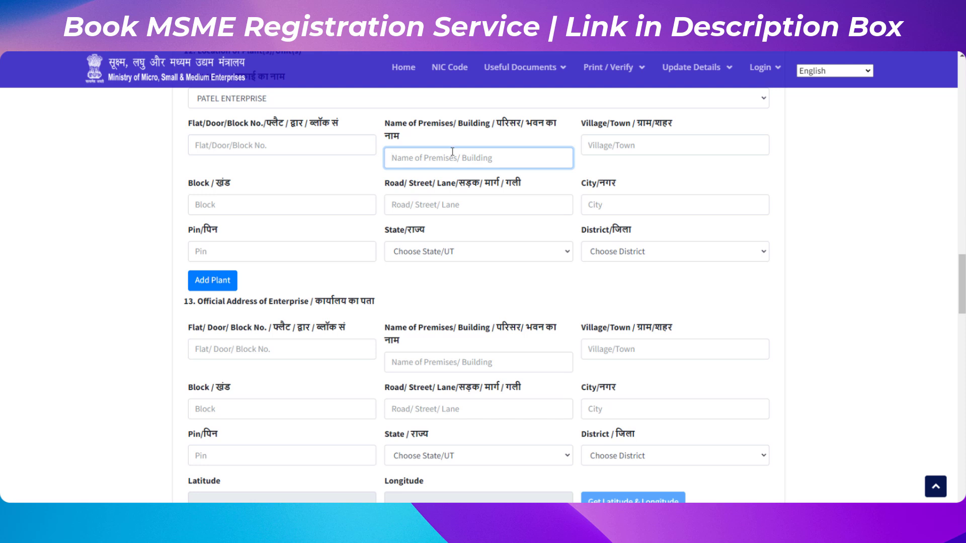
pyautogui.click(630, 151)
pyautogui.click(352, 214)
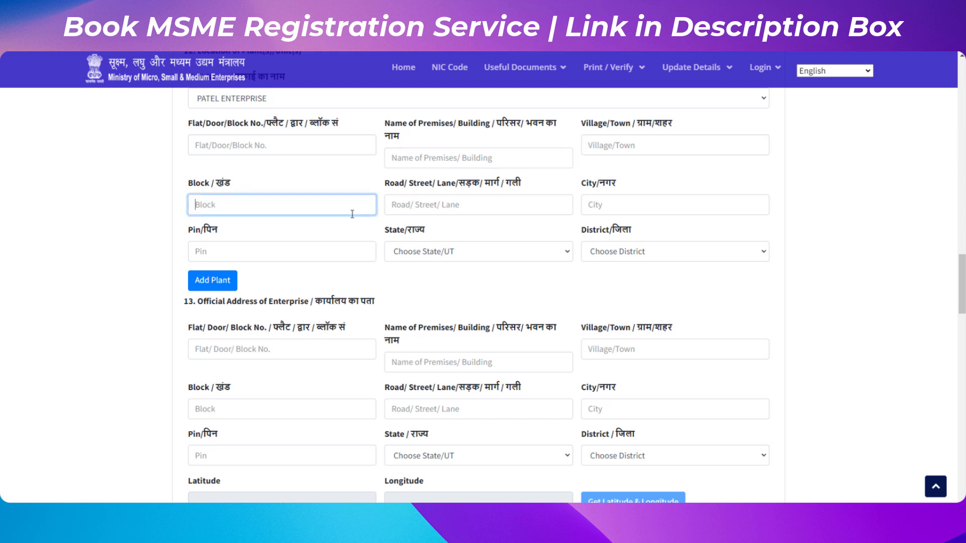
pyautogui.click(416, 211)
pyautogui.click(597, 208)
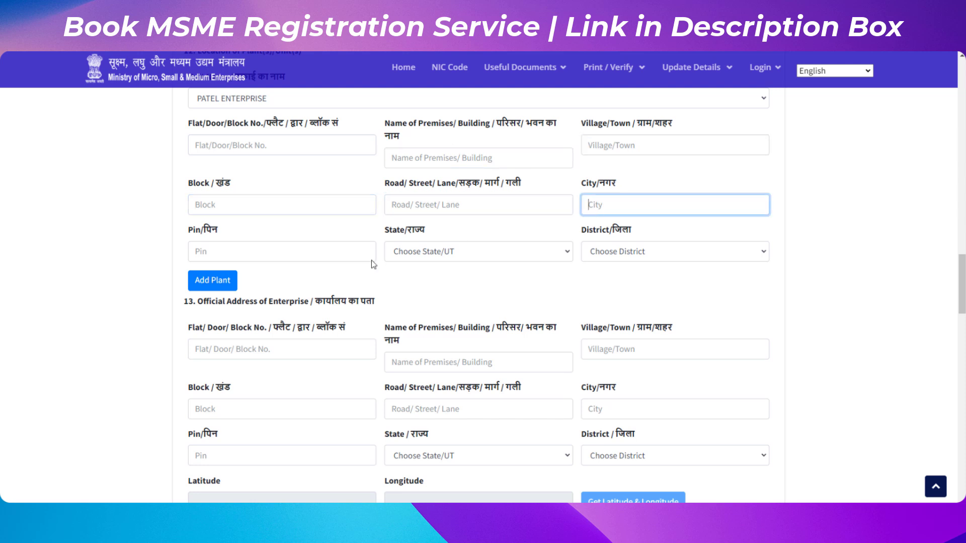
pyautogui.click(361, 265)
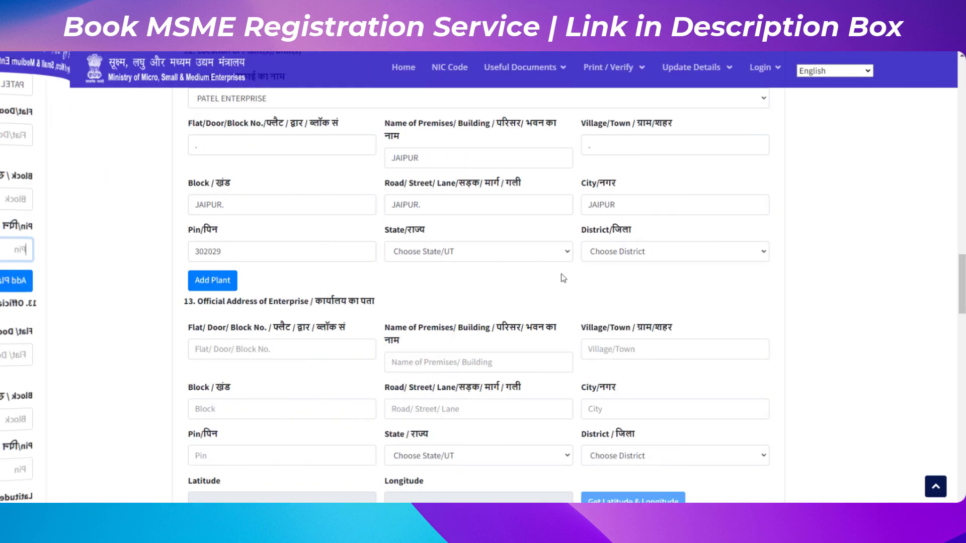
# Set the plant's state to RAJASTHAN.
pyautogui.click(529, 249)
pyautogui.scroll(-5, 513, 182)
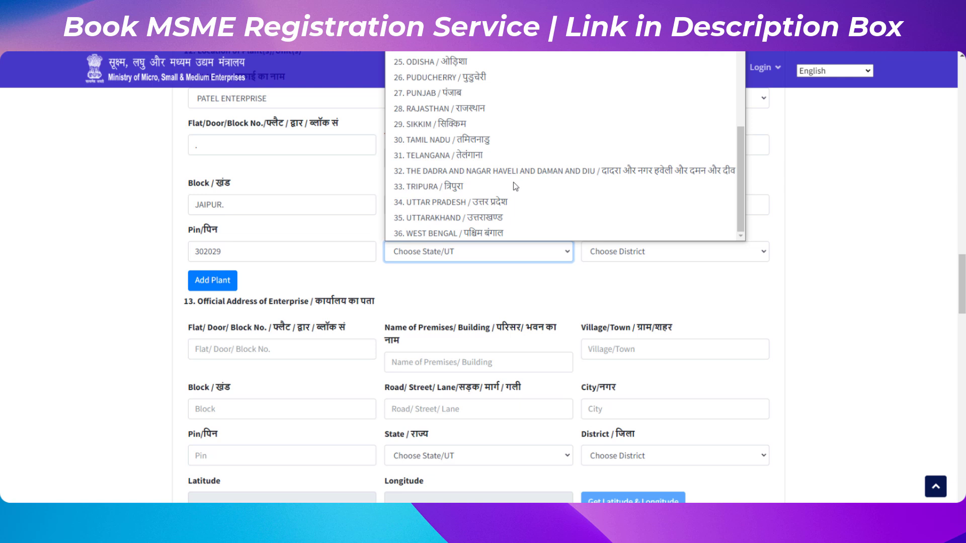
pyautogui.click(528, 108)
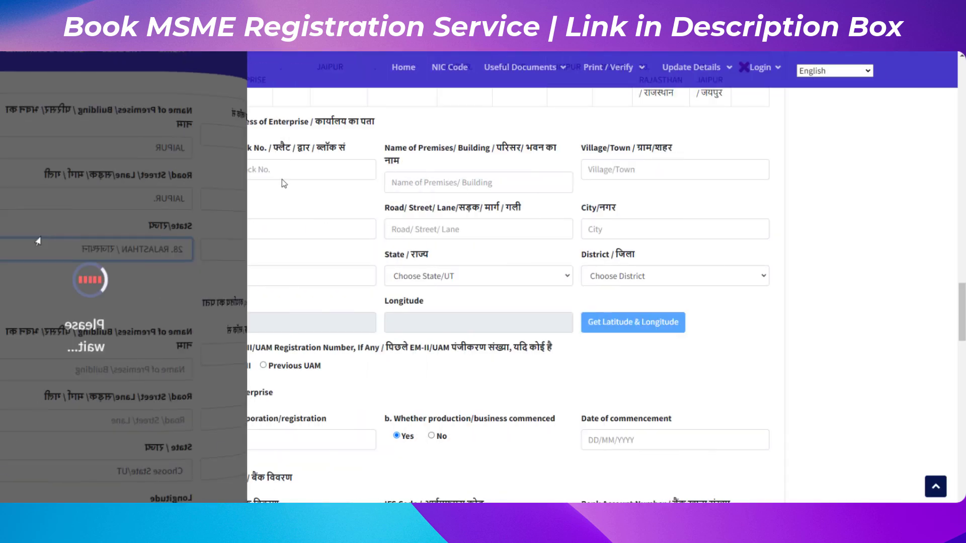
# Geo-tag the enterprise by pinning a spot near Jaipur Metro Station on the map and confirming the coordinates.
pyautogui.moveTo(211, 122); pyautogui.dragTo(344, 132)
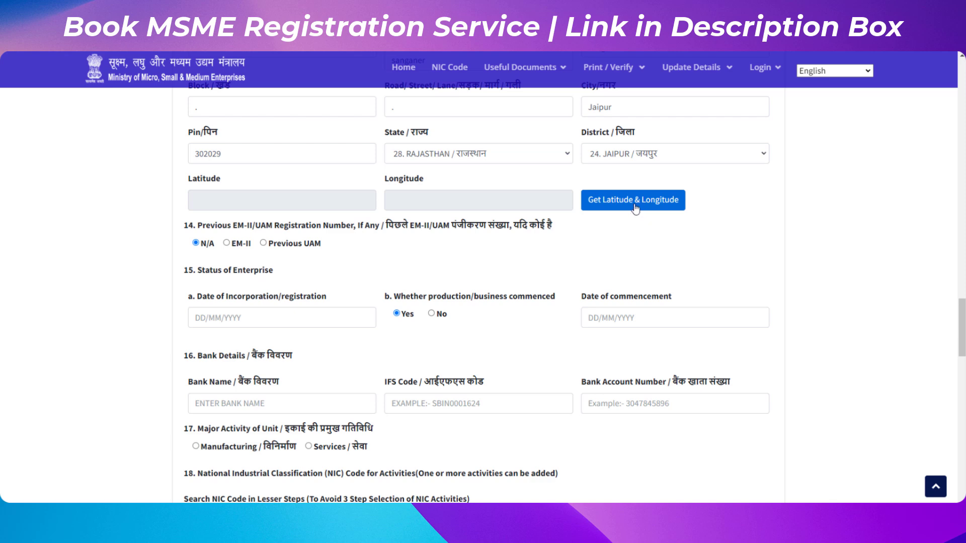
pyautogui.click(635, 207)
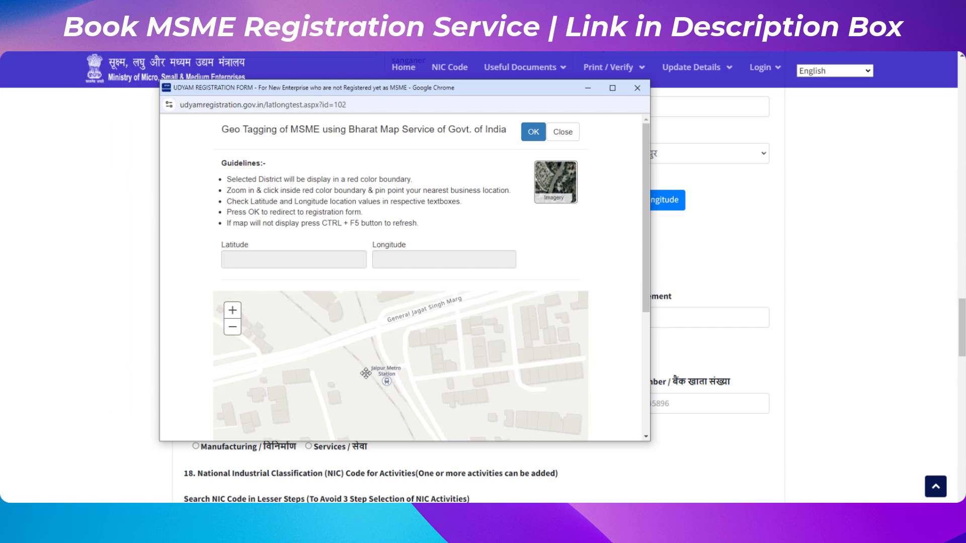
pyautogui.moveTo(366, 373); pyautogui.dragTo(369, 376)
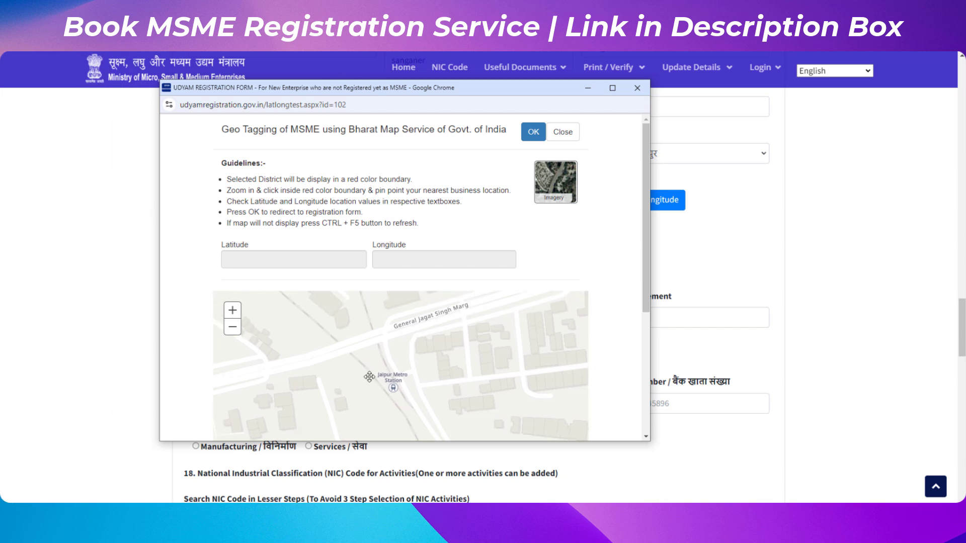
pyautogui.click(392, 362)
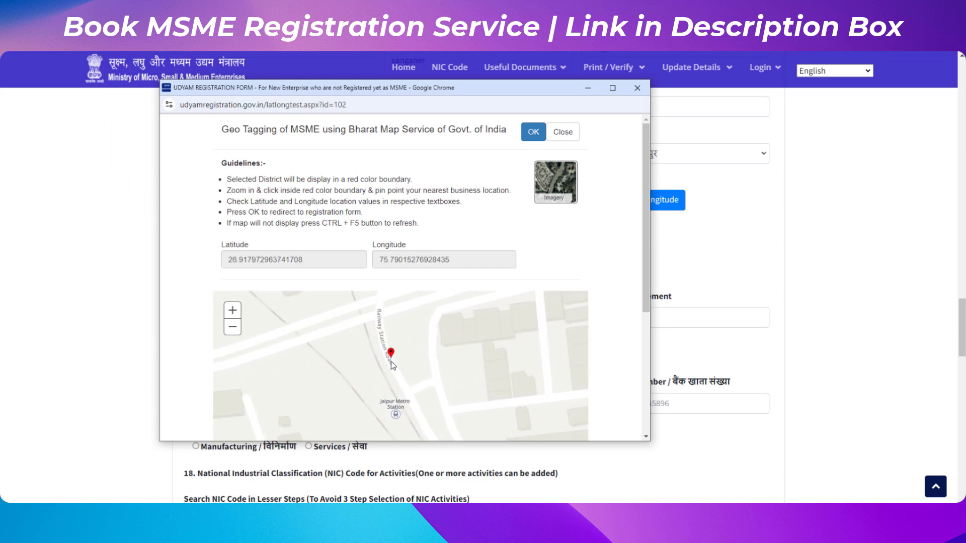
pyautogui.click(534, 133)
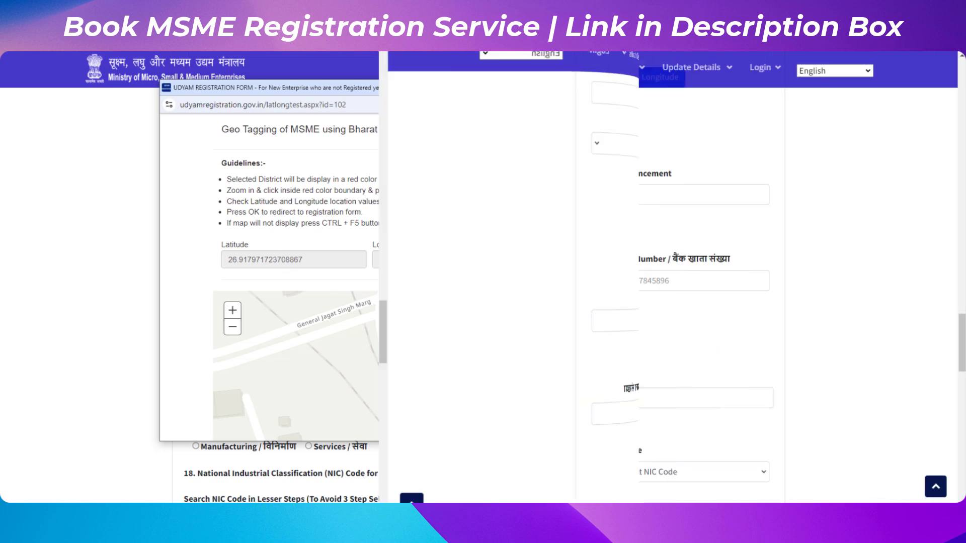
# Review the previous registration number and enterprise status sections.
pyautogui.scroll(-2, 200, 108)
pyautogui.moveTo(198, 104); pyautogui.dragTo(411, 111)
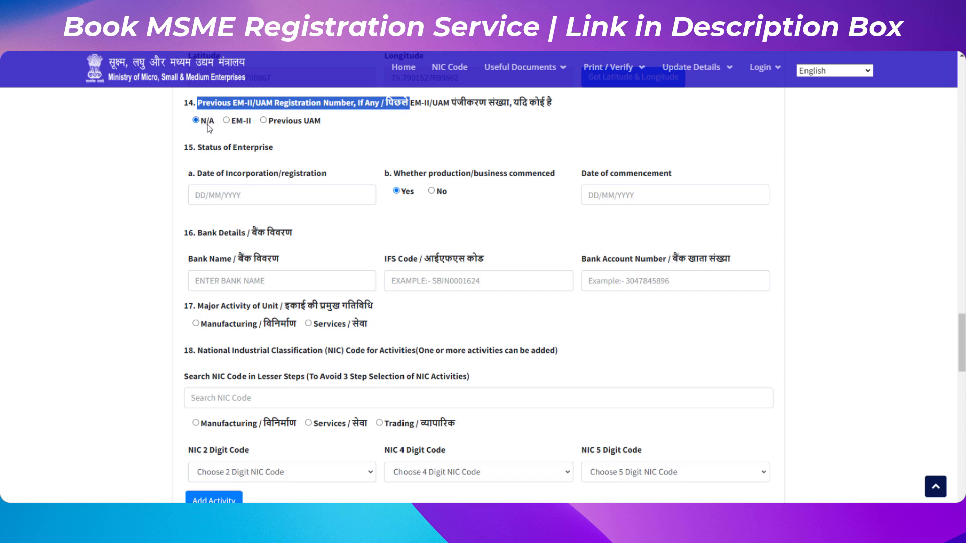
pyautogui.click(196, 152)
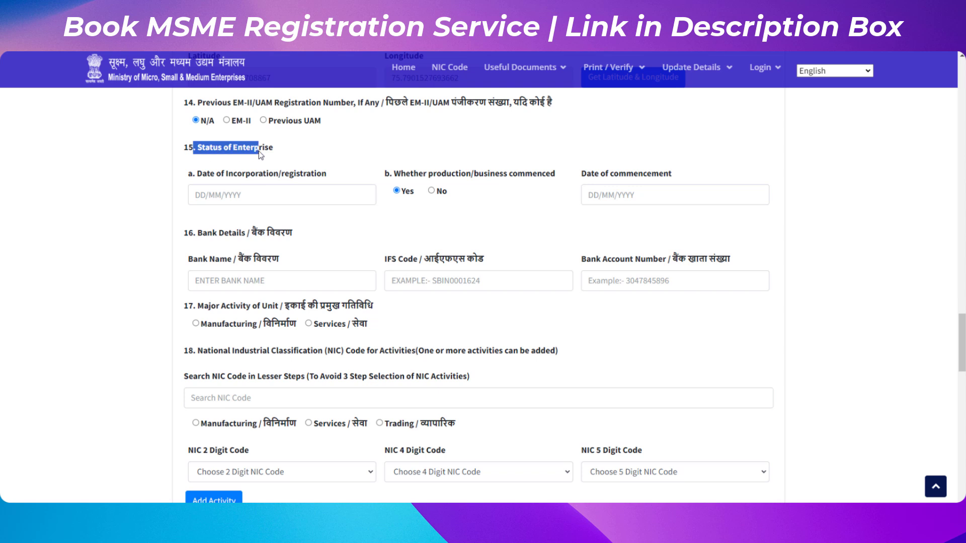
# Set the enterprise's date of incorporation/registration to 14/10/2024.
pyautogui.moveTo(326, 173); pyautogui.dragTo(268, 180)
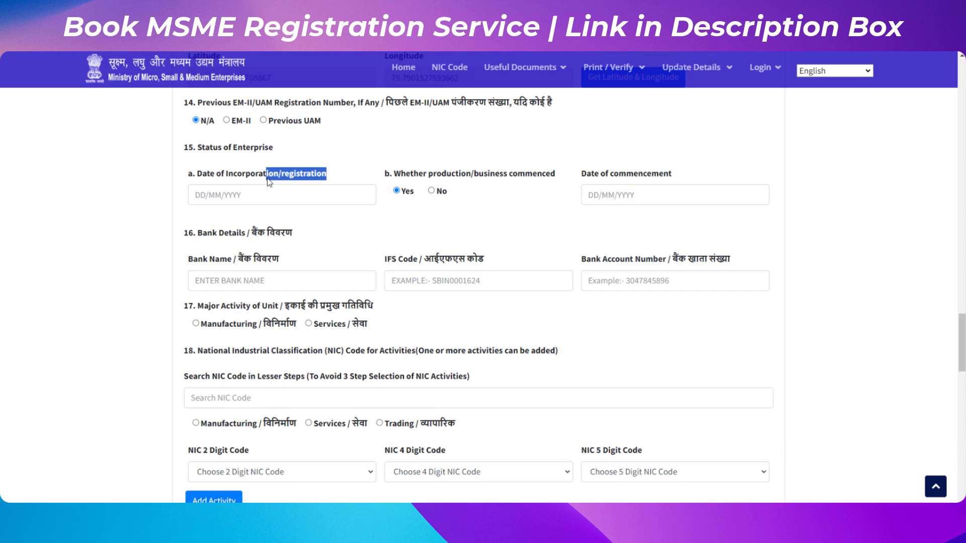
pyautogui.click(218, 195)
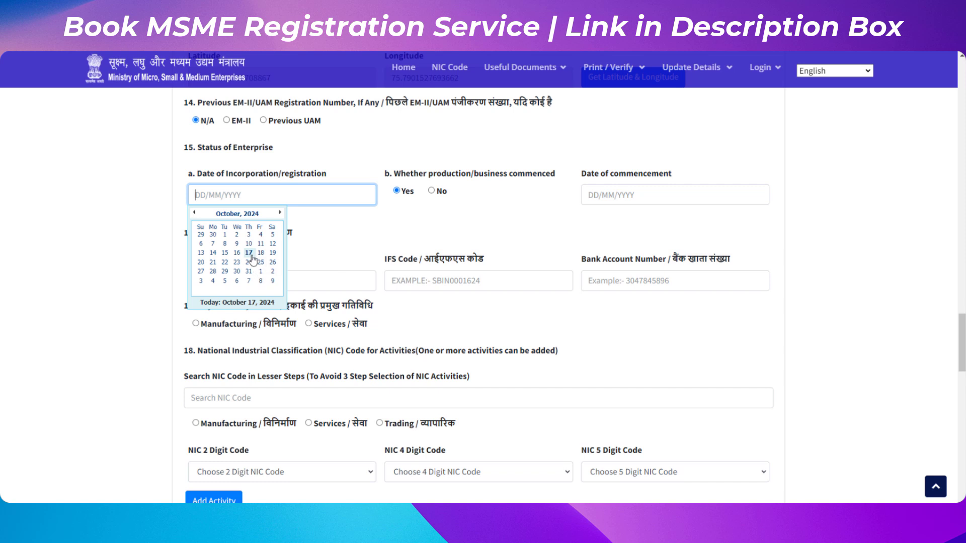
pyautogui.click(213, 253)
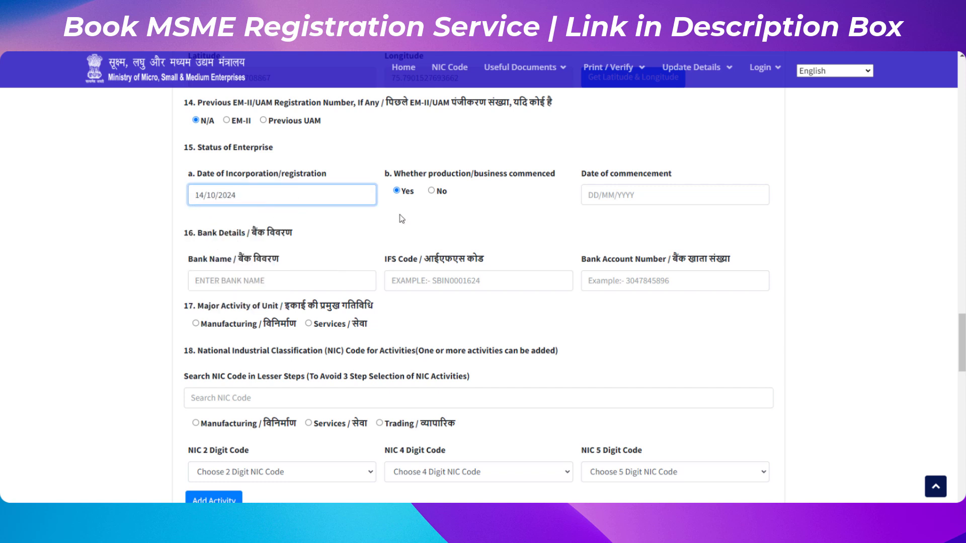
pyautogui.moveTo(385, 173); pyautogui.dragTo(499, 177)
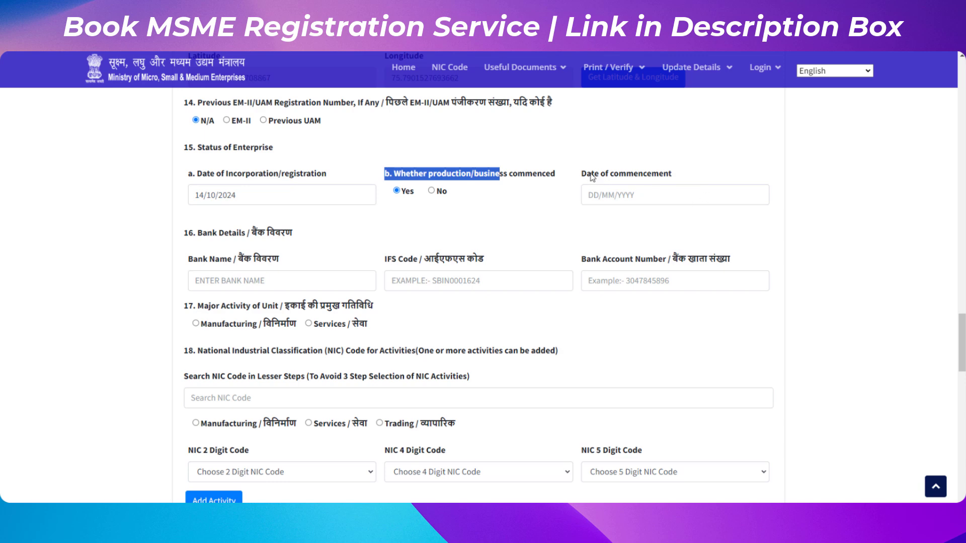
pyautogui.moveTo(591, 176); pyautogui.dragTo(702, 179)
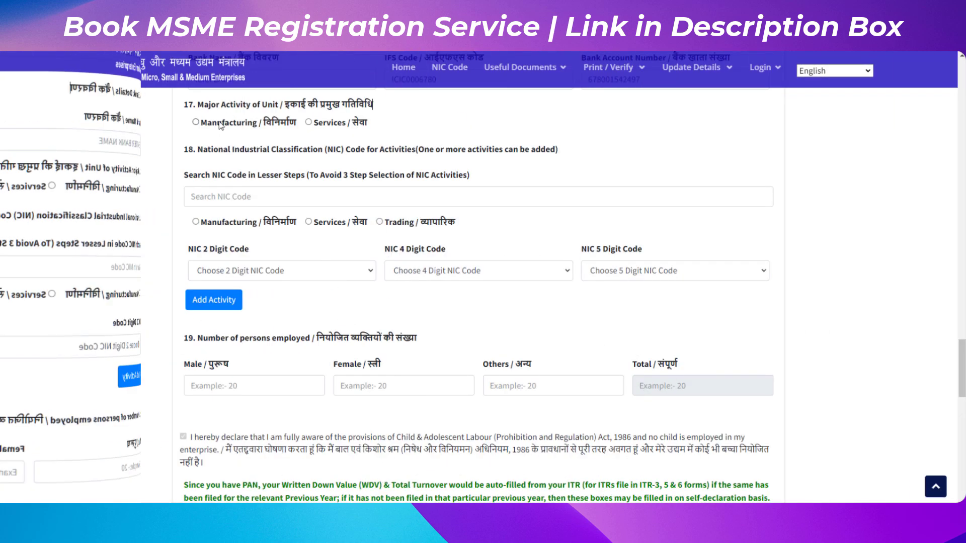
# Choose Manufacturing as the unit's major activity.
pyautogui.moveTo(209, 105); pyautogui.dragTo(313, 110)
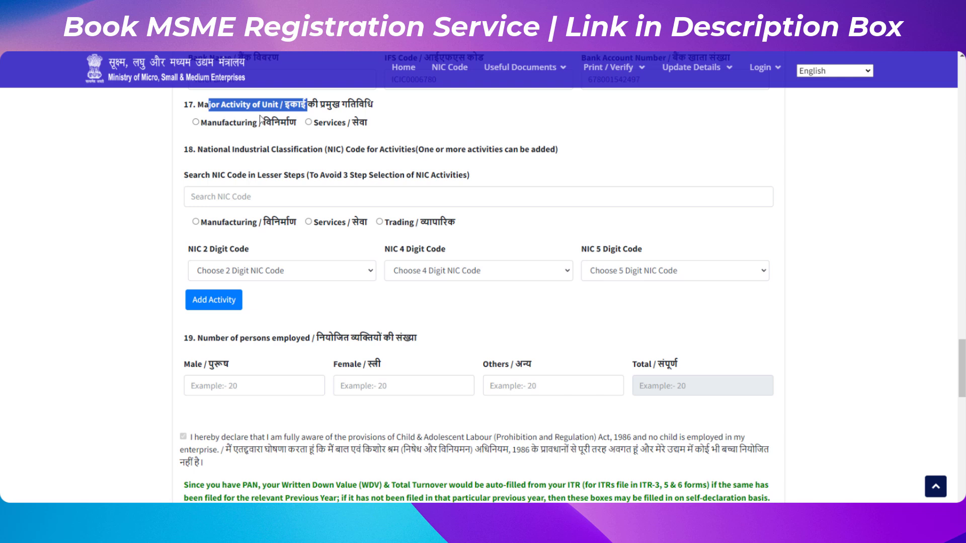
pyautogui.click(206, 127)
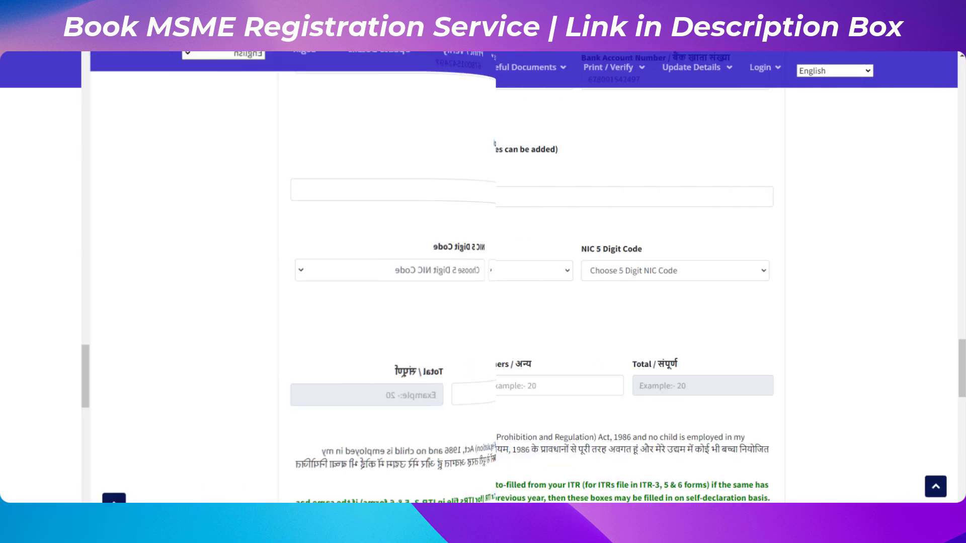
# Search the Services NIC codes for legal activities and add 69100-Legal activities.
pyautogui.click(308, 221)
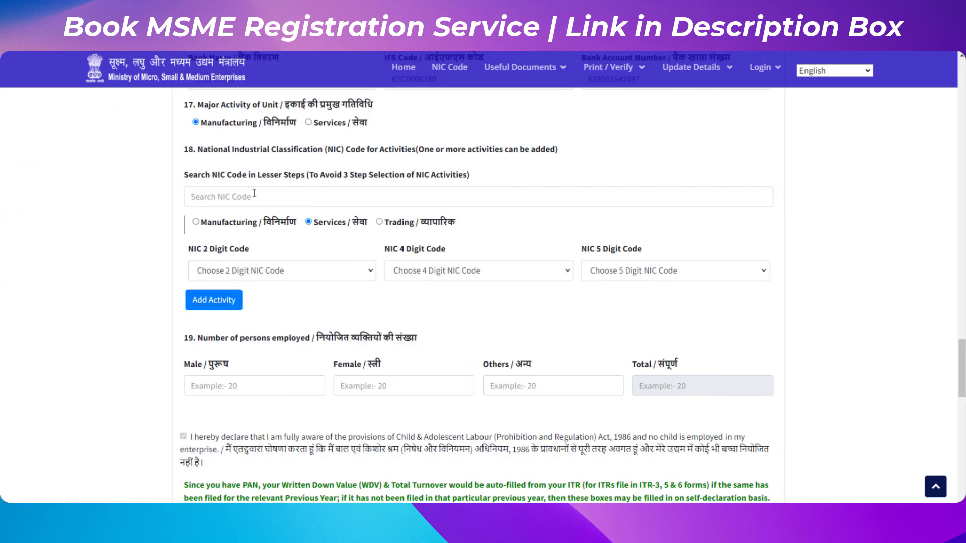
pyautogui.click(254, 192)
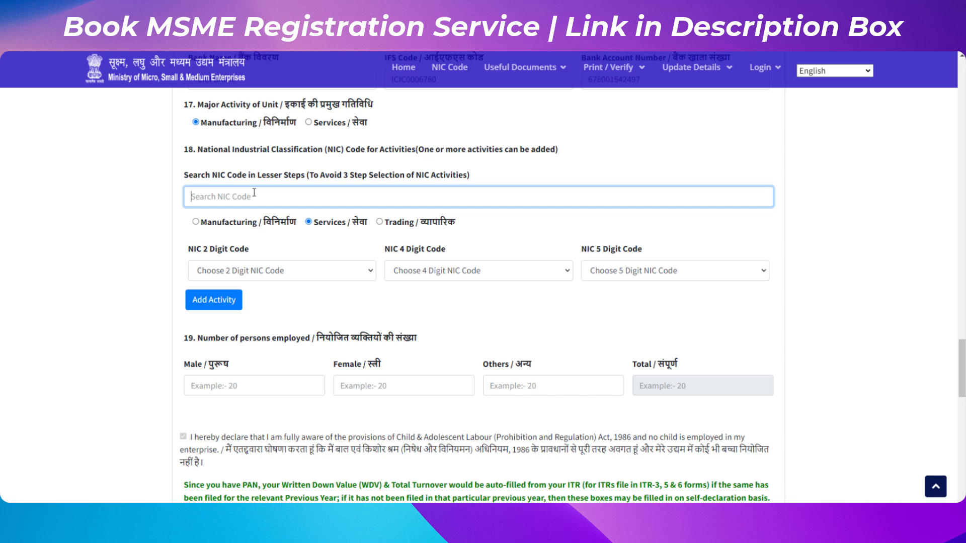
pyautogui.write('le')
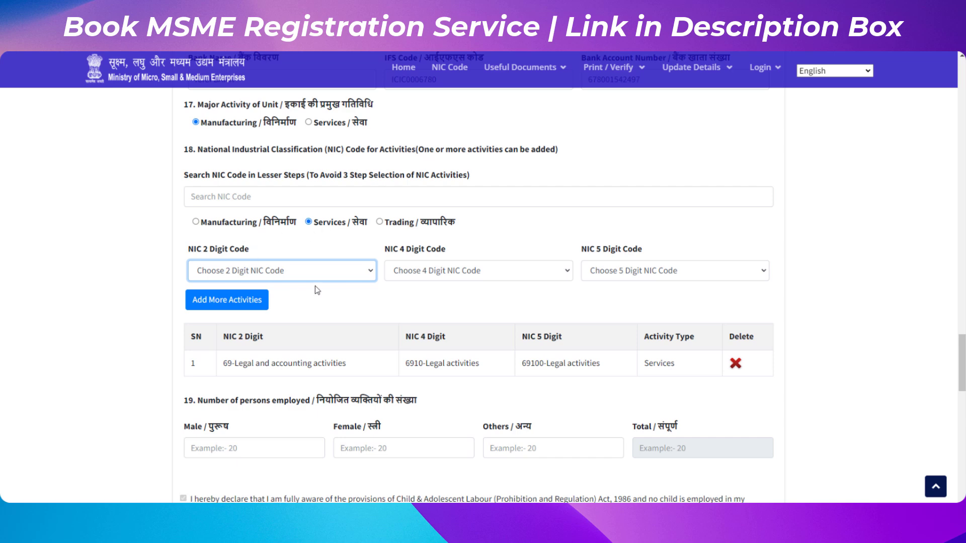
# Pick 94-Activities of membership organizations as the 2-digit NIC code for another activity.
pyautogui.click(319, 271)
pyautogui.scroll(-15, 253, 159)
pyautogui.scroll(6, 253, 159)
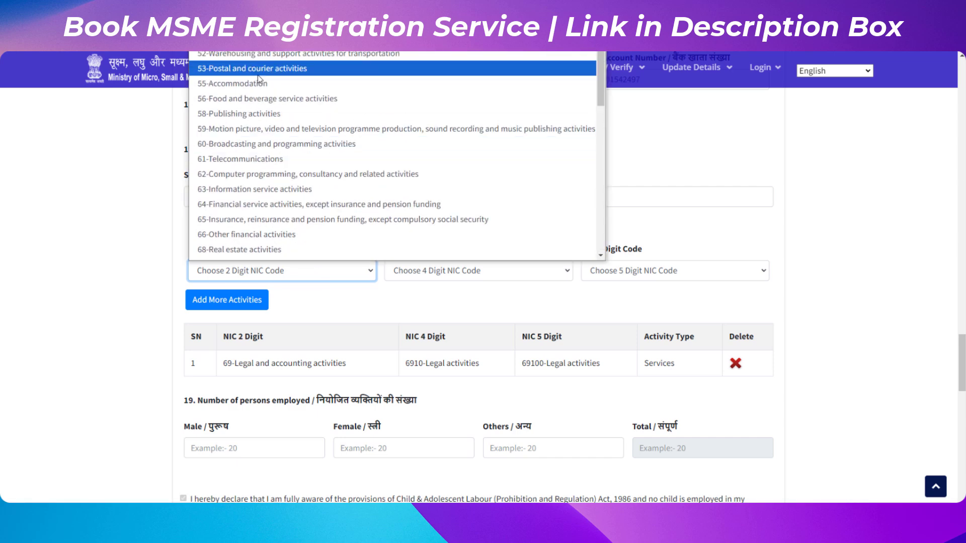
pyautogui.scroll(-7, 247, 193)
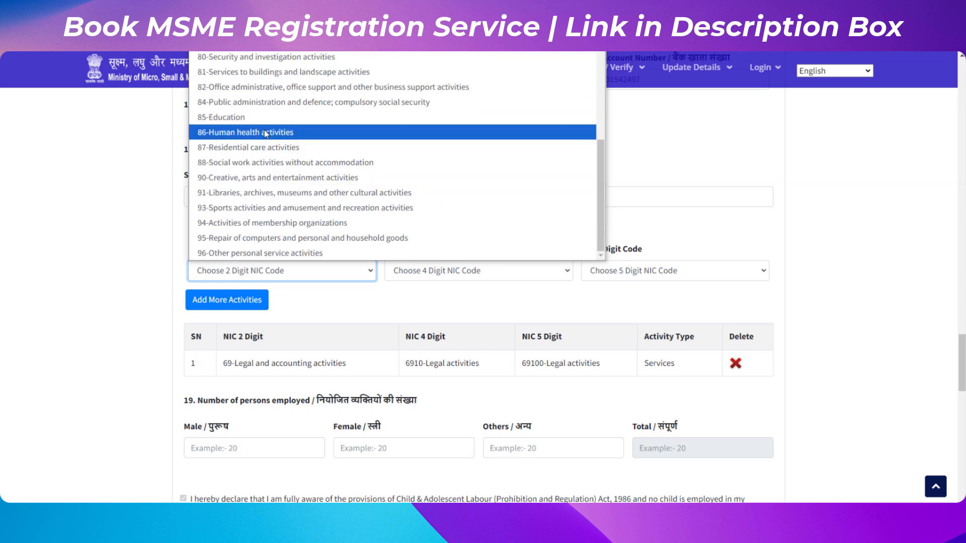
pyautogui.click(259, 229)
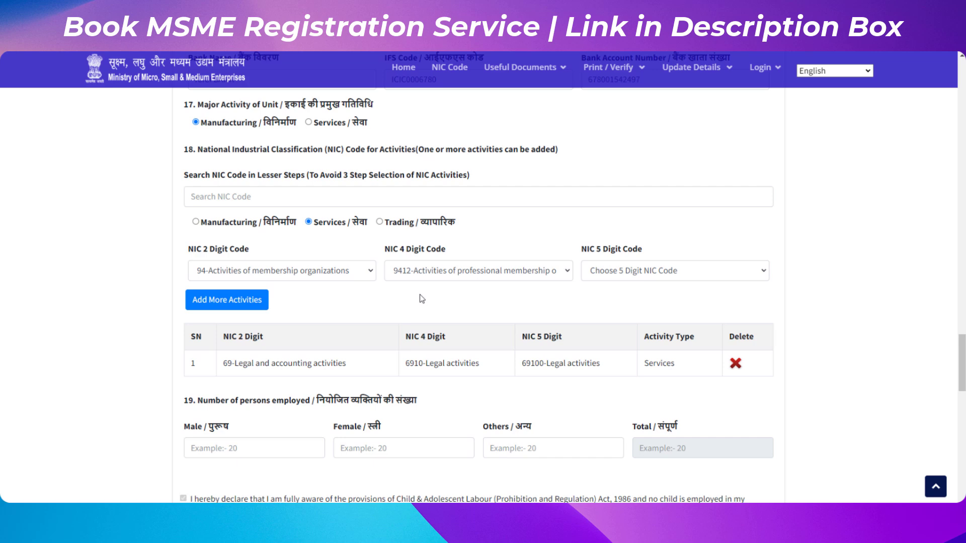
# Enter 1 as the number of male persons employed.
pyautogui.scroll(-4, 348, 258)
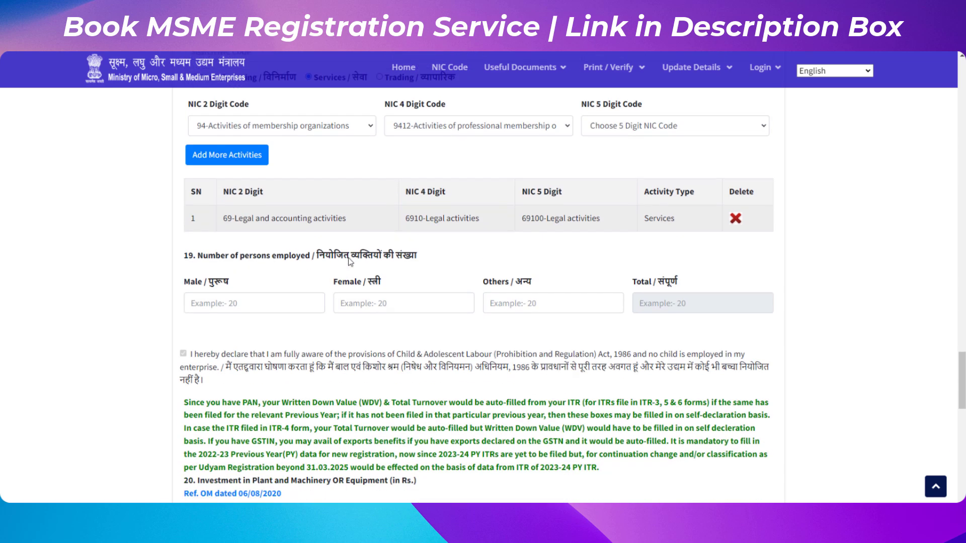
pyautogui.moveTo(208, 183); pyautogui.dragTo(274, 192)
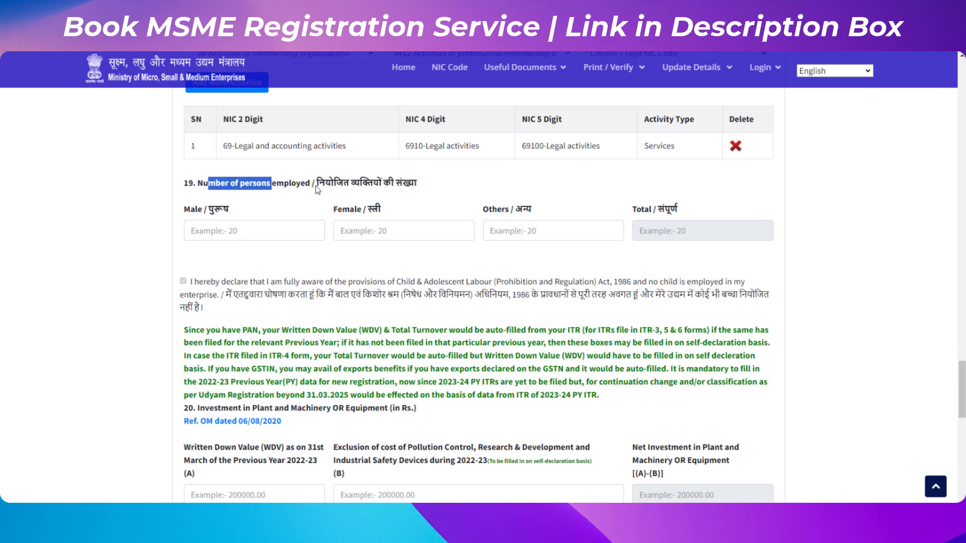
pyautogui.click(254, 235)
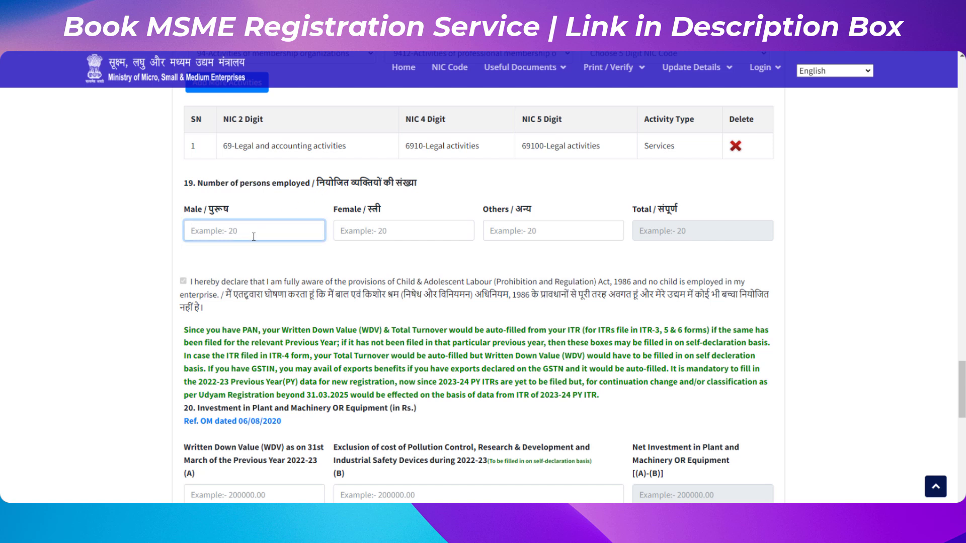
pyautogui.write('1')
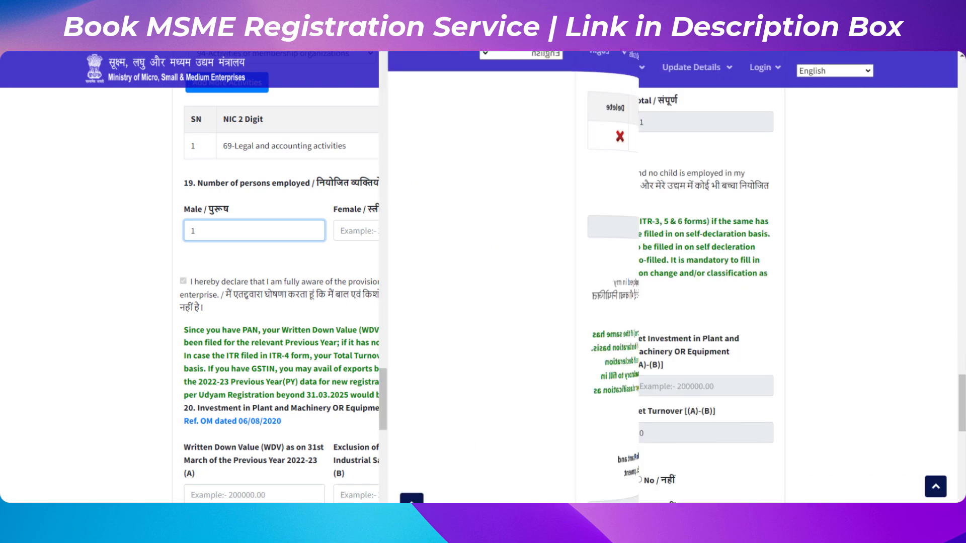
# Enter 0 for the written down value and the excluded pollution-control and R&D investment costs.
pyautogui.scroll(-4, 306, 308)
pyautogui.moveTo(279, 192); pyautogui.dragTo(351, 192)
pyautogui.scroll(-2, 467, 276)
pyautogui.scroll(2, 472, 277)
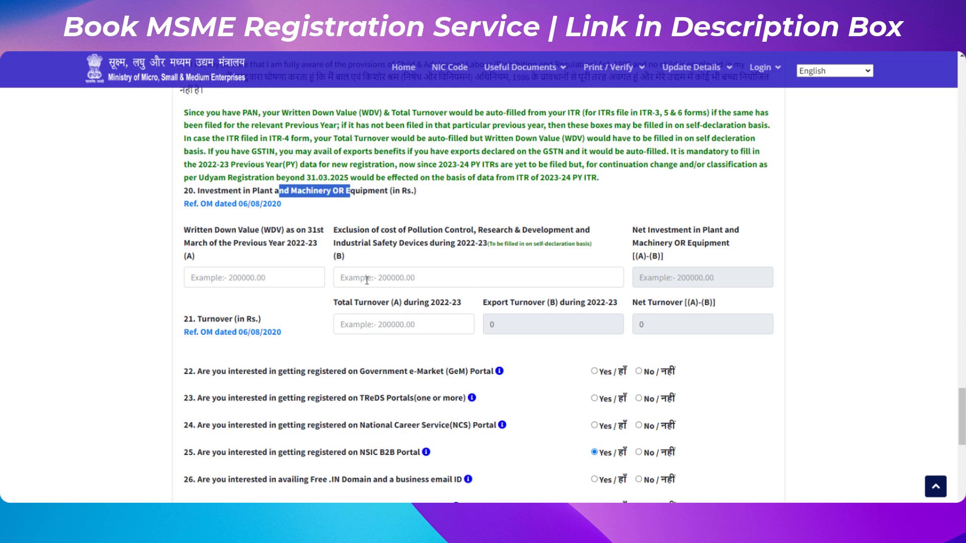
pyautogui.click(282, 273)
pyautogui.write('0')
pyautogui.press('Tab')
pyautogui.write('0')
pyautogui.press('Tab')
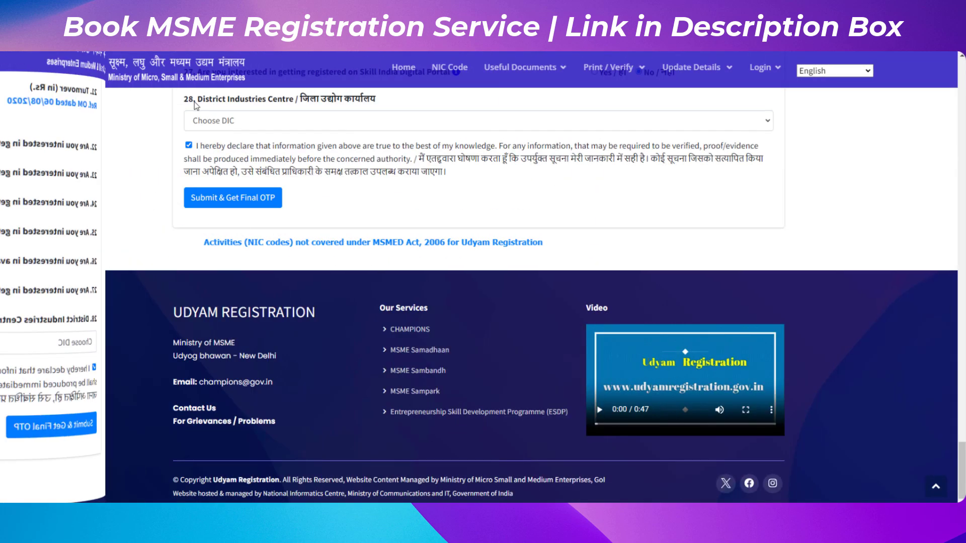
# Select 1. JAIPUR CITY / JAIPUR CITY as the District Industries Centre.
pyautogui.moveTo(184, 99); pyautogui.dragTo(300, 99)
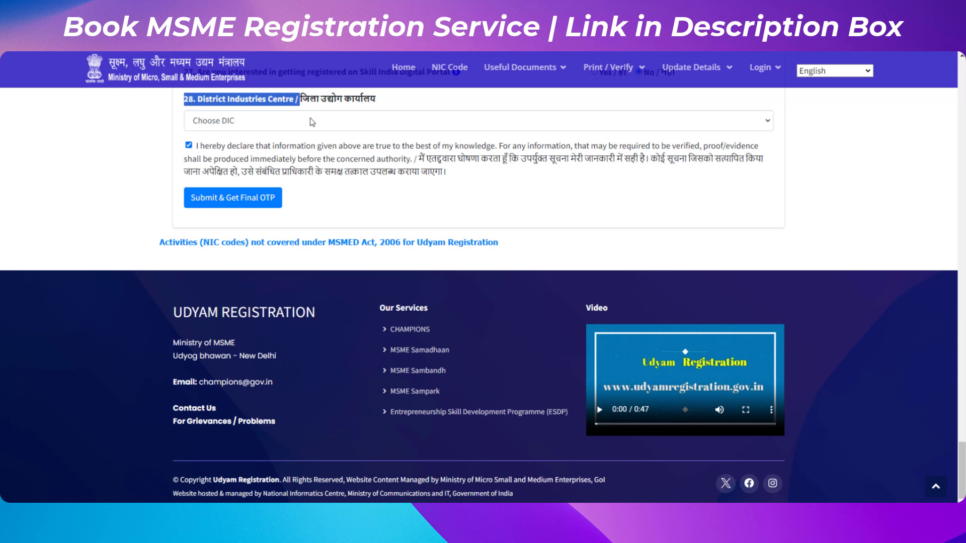
pyautogui.click(310, 119)
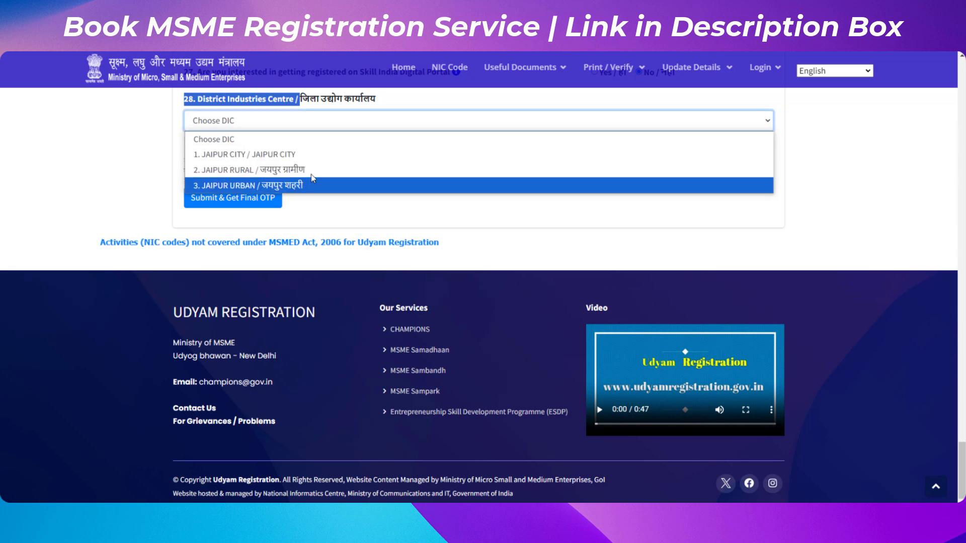
pyautogui.click(256, 154)
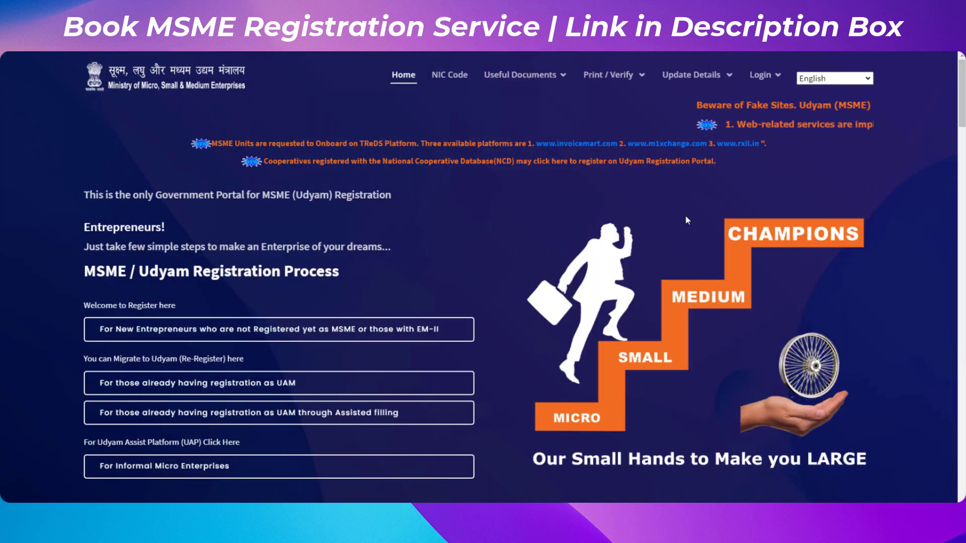
# Open Print Udyam Certificate and log in with the registration number, mobile number and OTP code.
pyautogui.moveTo(627, 75)
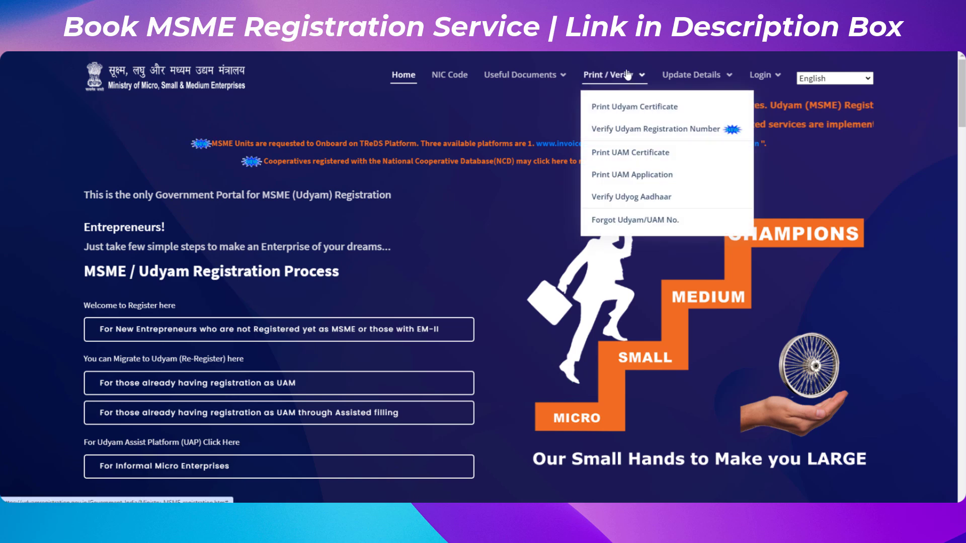
pyautogui.click(629, 113)
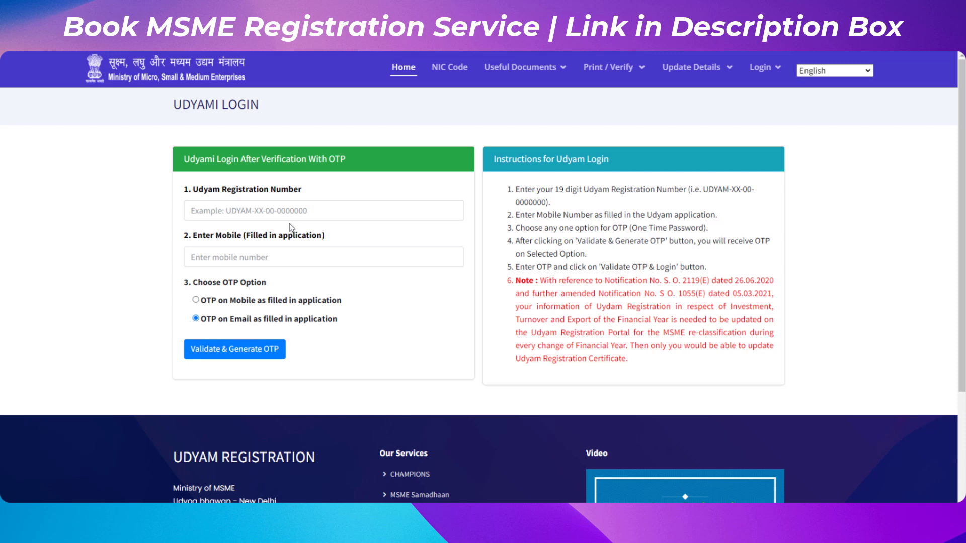
pyautogui.click(282, 209)
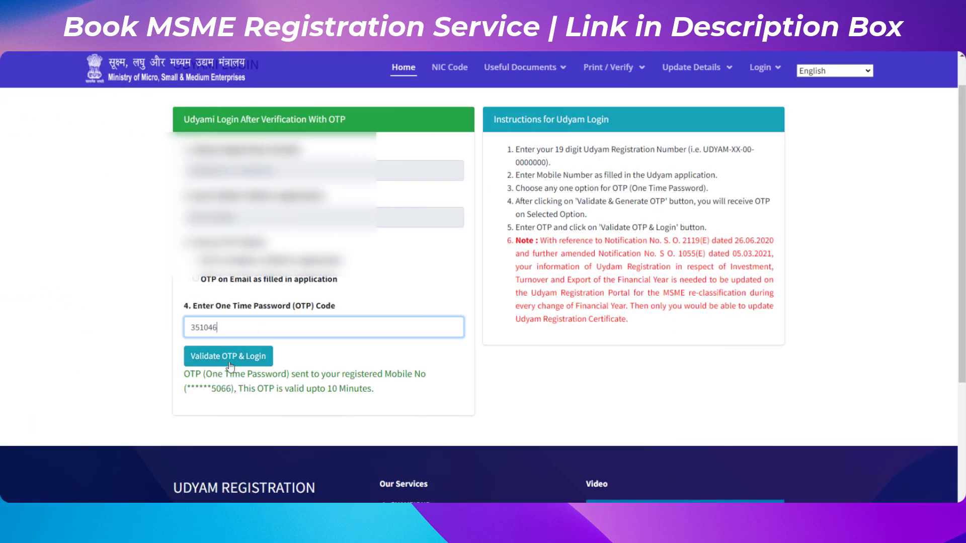
pyautogui.click(227, 358)
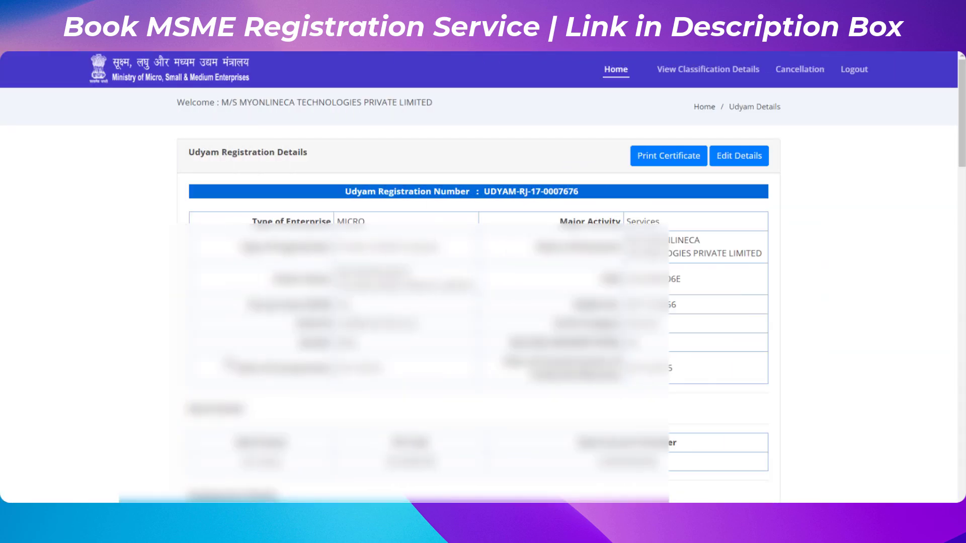
# Print the Udyam registration certificate.
pyautogui.click(671, 156)
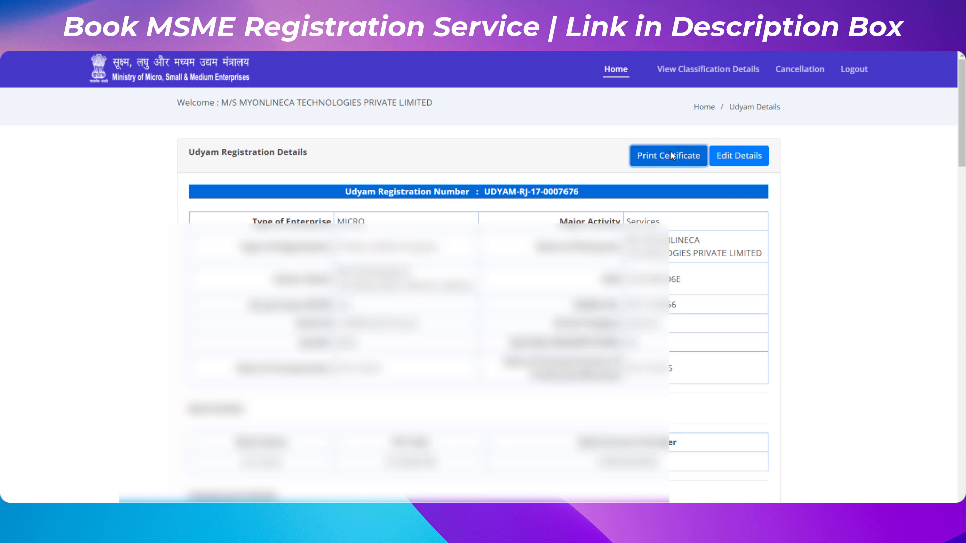